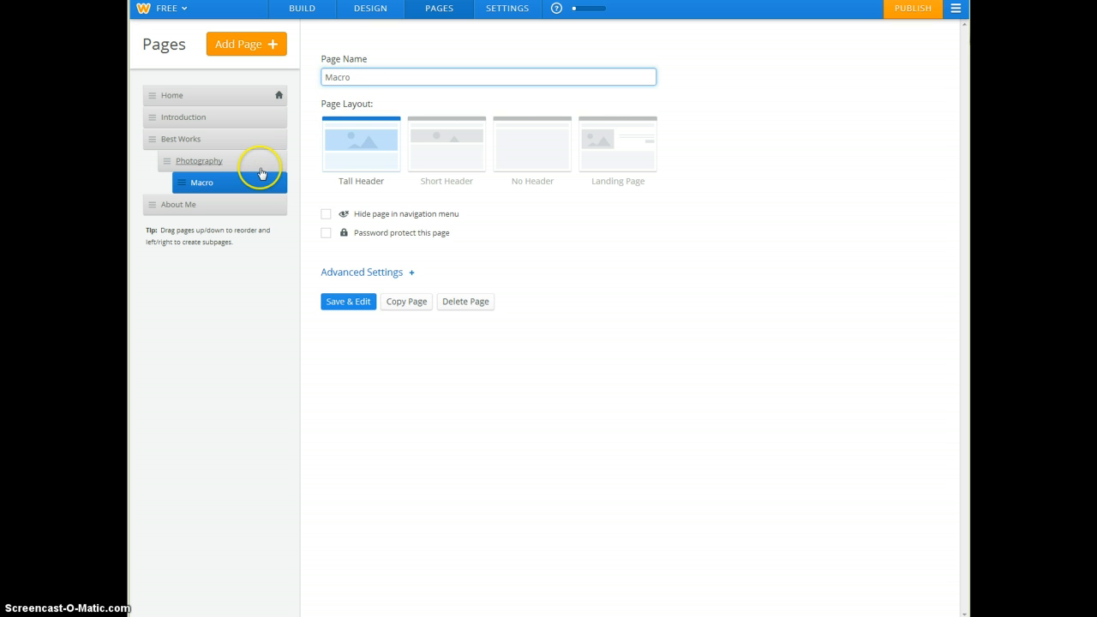
- Save the page settings and open the Introduction page for editing
left_click(215, 123)
left_click(345, 303)
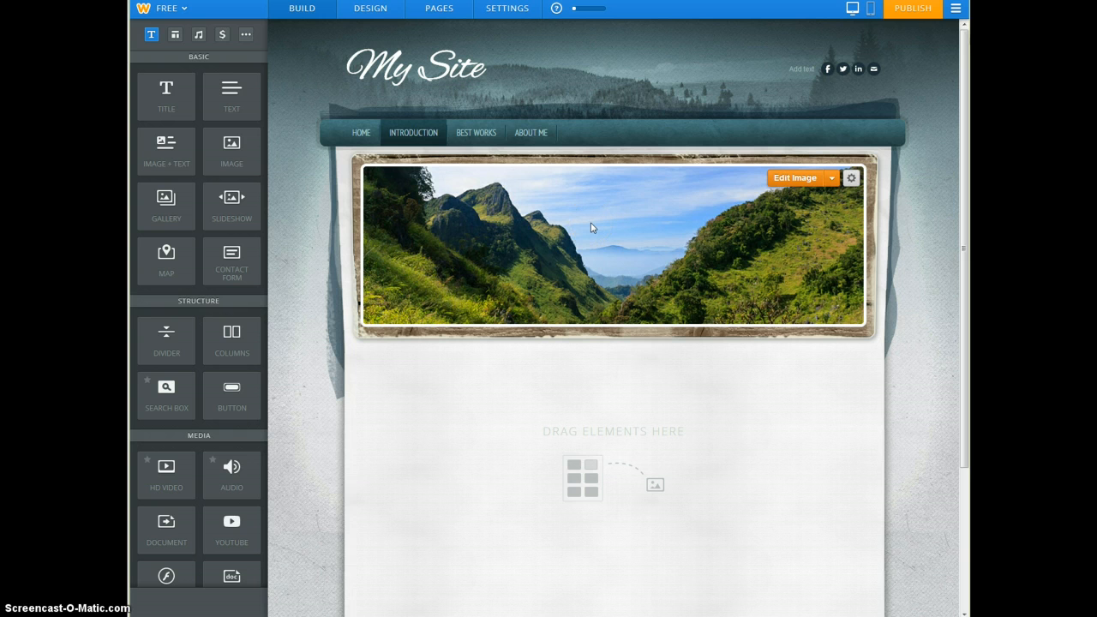
- Examine the site's design options for theme, fonts, search box, social icons and phone number
left_click(379, 12)
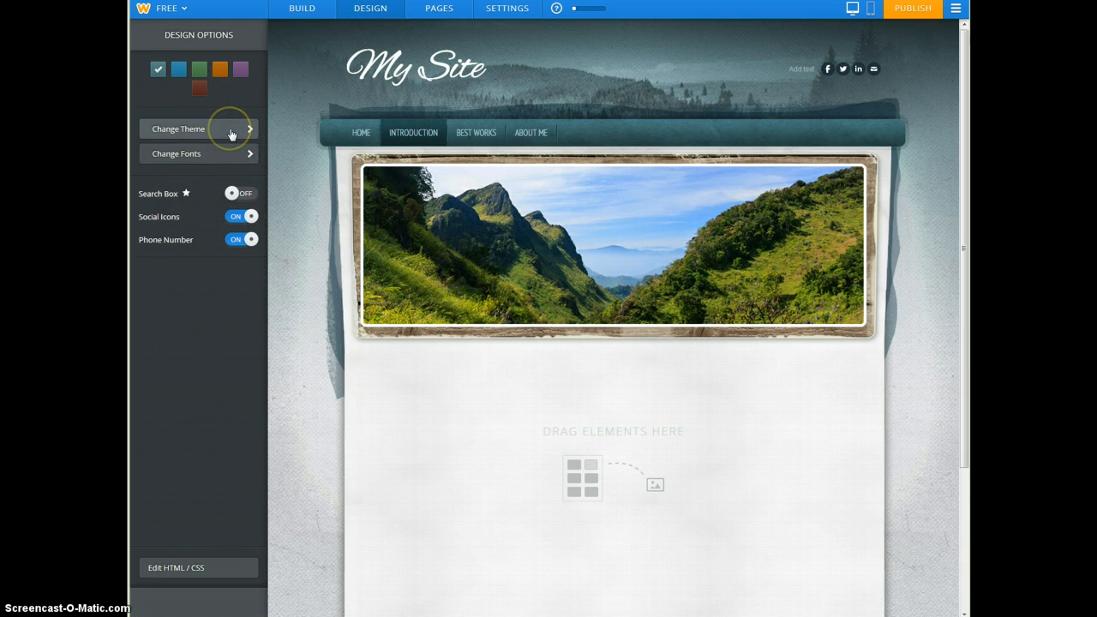
mouse_move(515, 262)
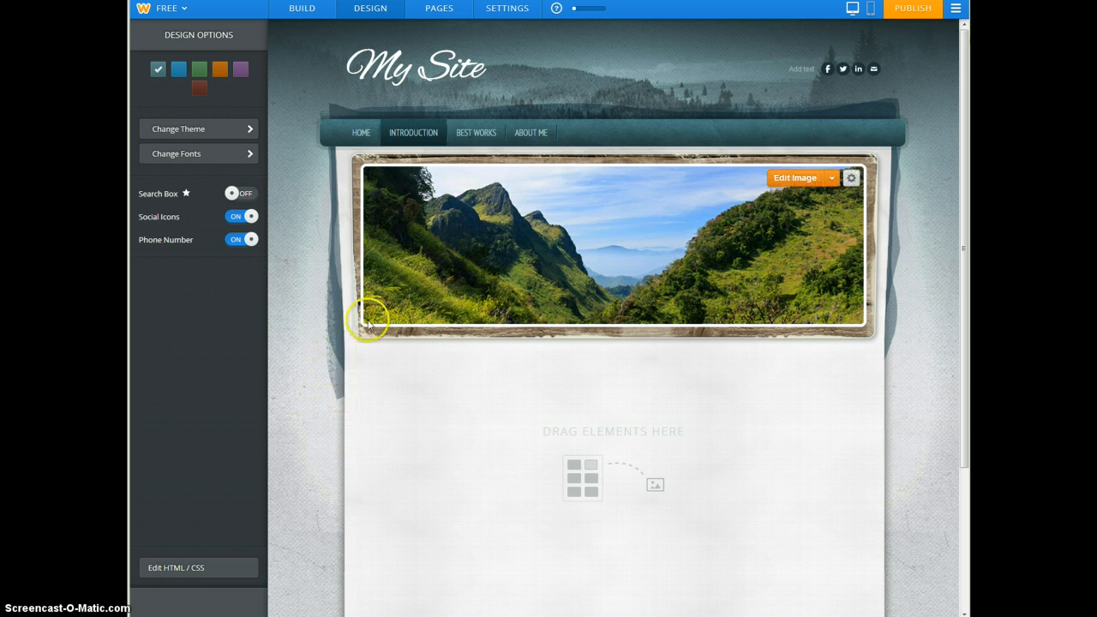
left_click(845, 72)
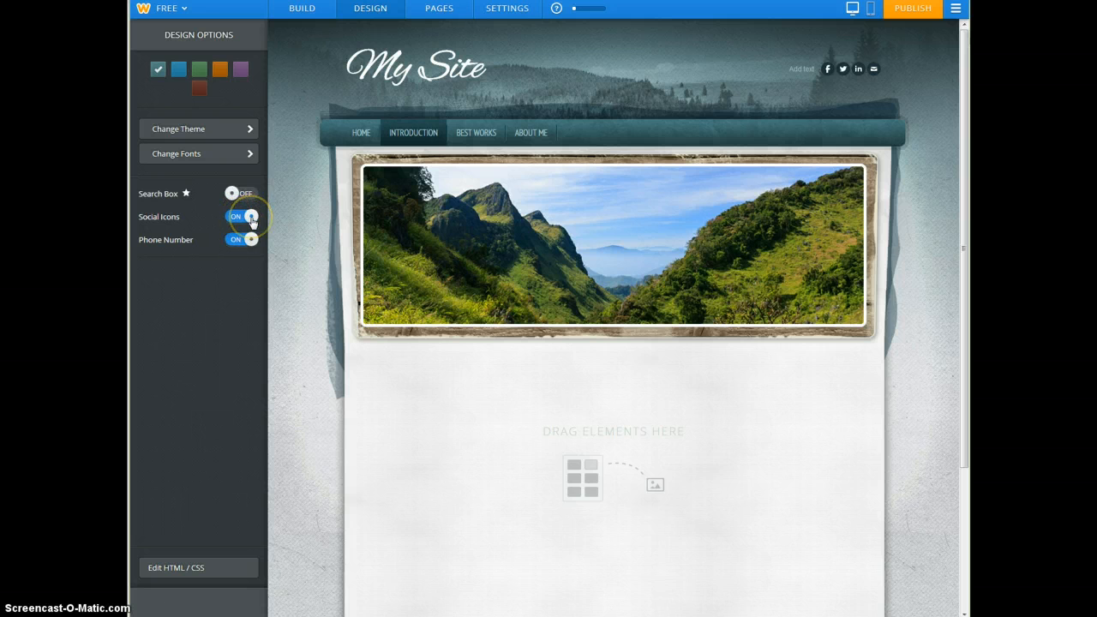
left_click(238, 221)
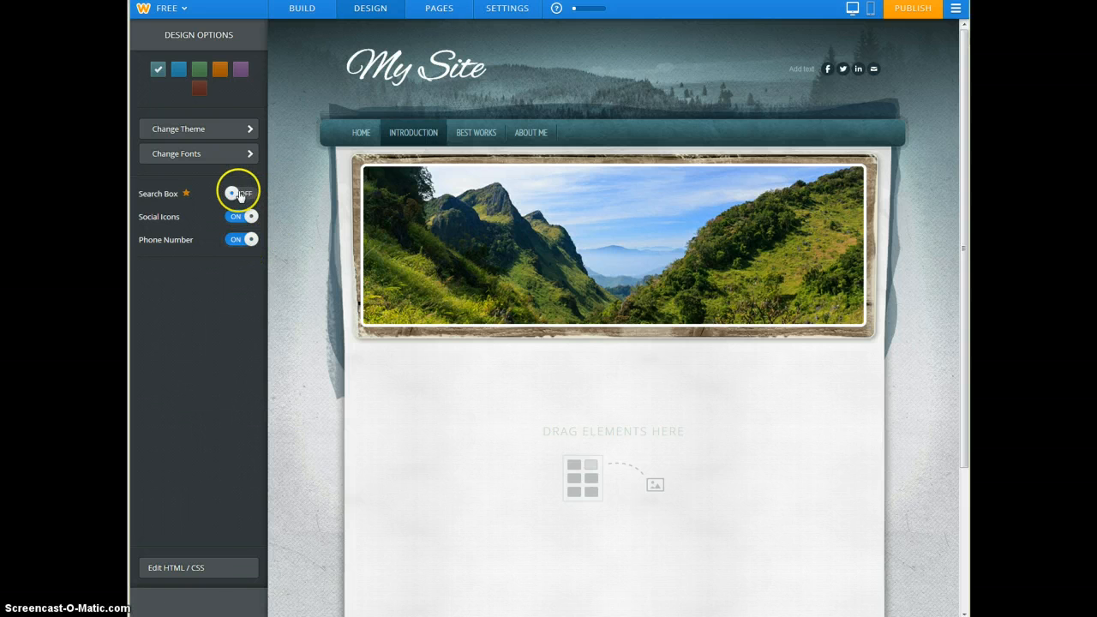
- Return to building the page and replace the site title with "Ben Franklin's Portfolio"
left_click(305, 11)
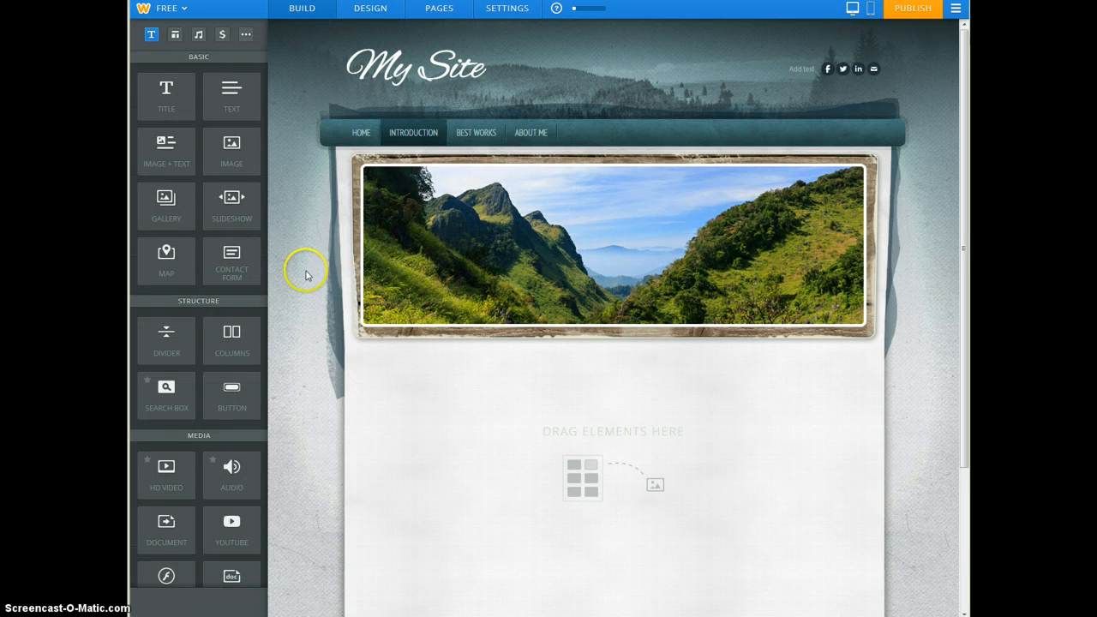
mouse_move(453, 73)
left_click_drag(490, 64, 348, 65)
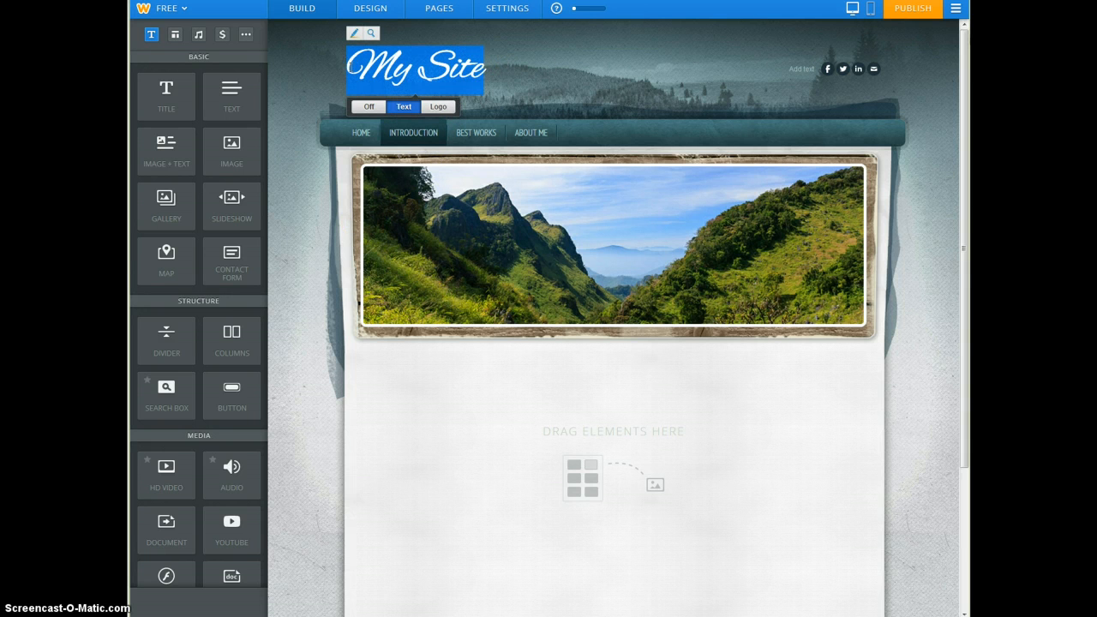
type("Ben")
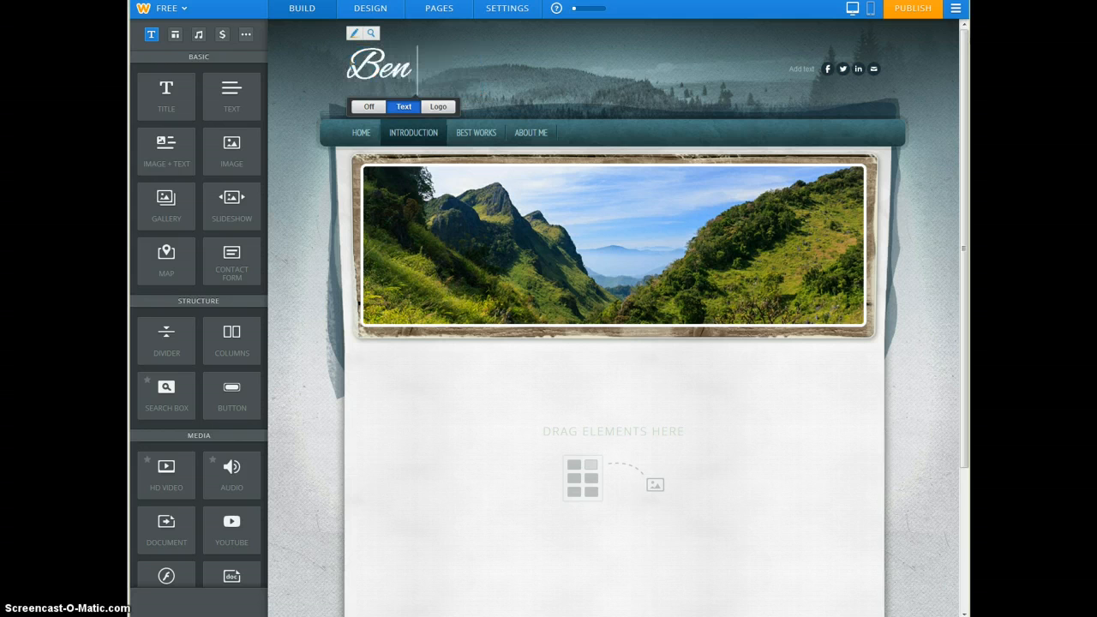
type(" Frank")
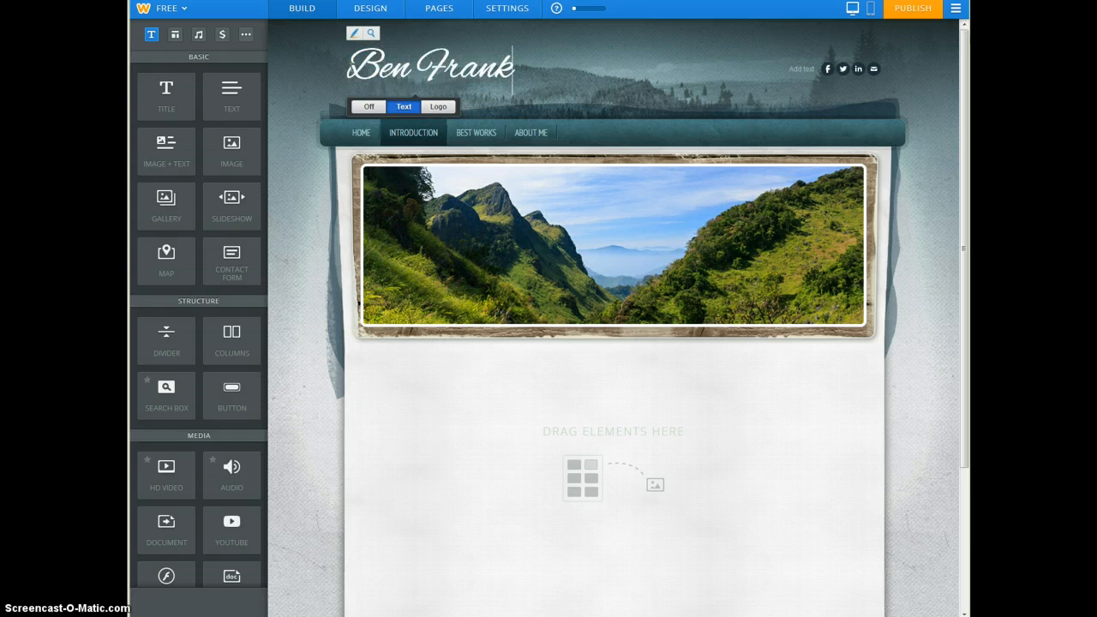
type("lin's Po")
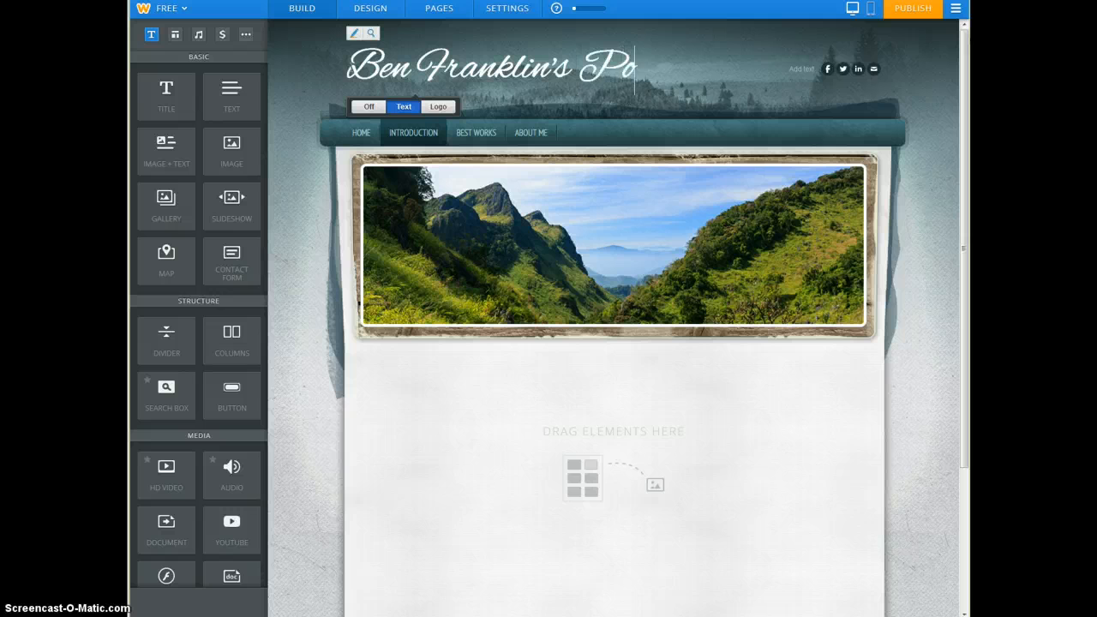
type("rtfolio")
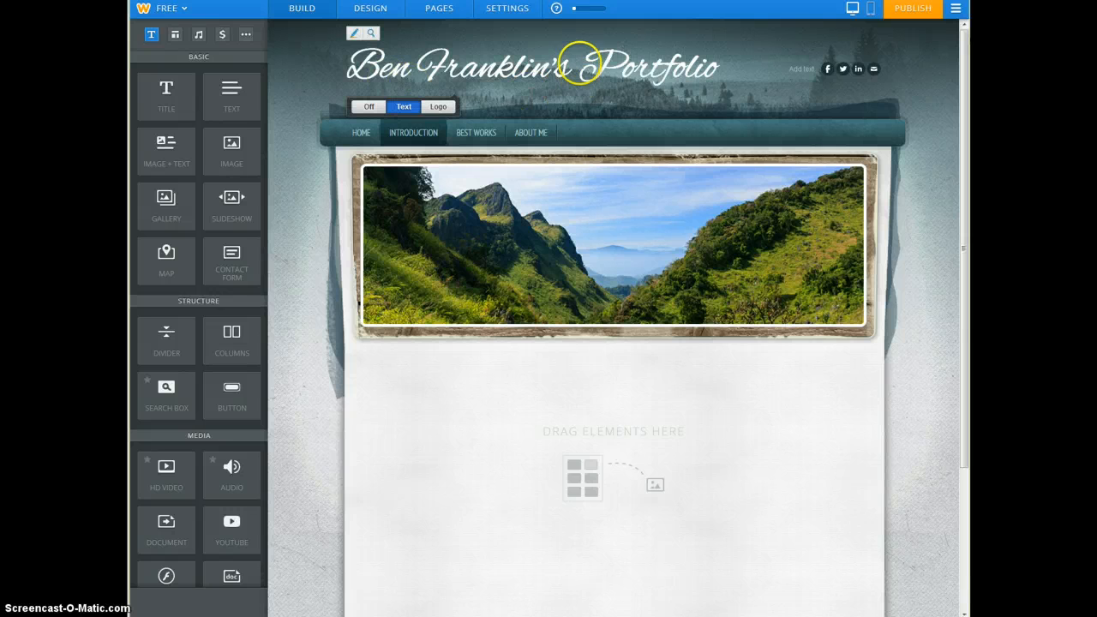
- Replace the name in the site title so that it reads "John Muir's Portfolio"
left_click_drag(571, 68, 353, 60)
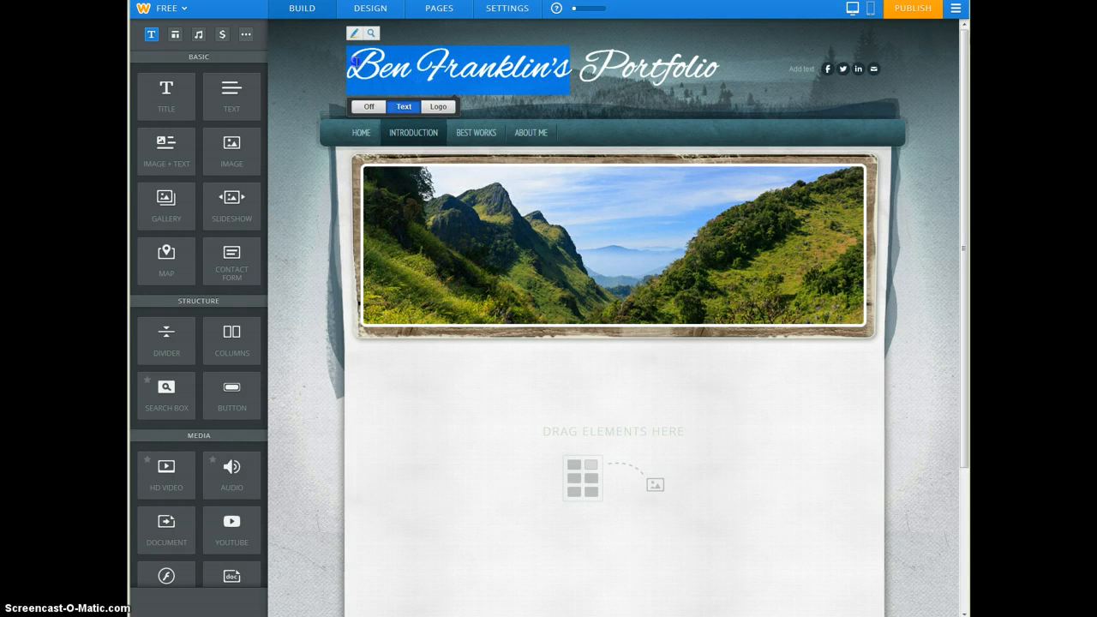
type("John Mui")
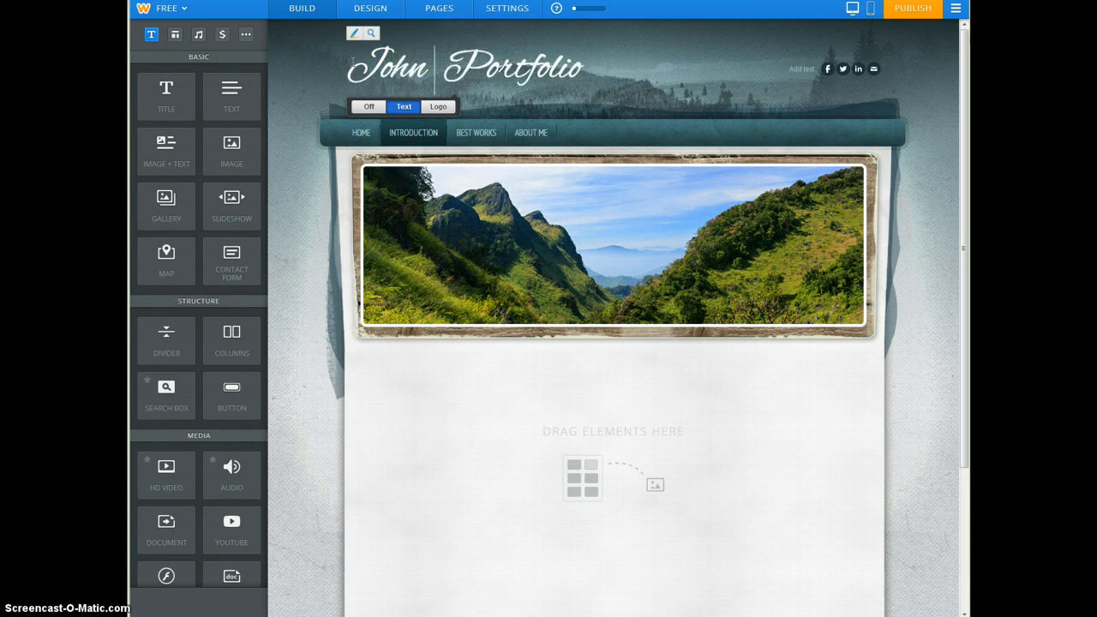
type("r's")
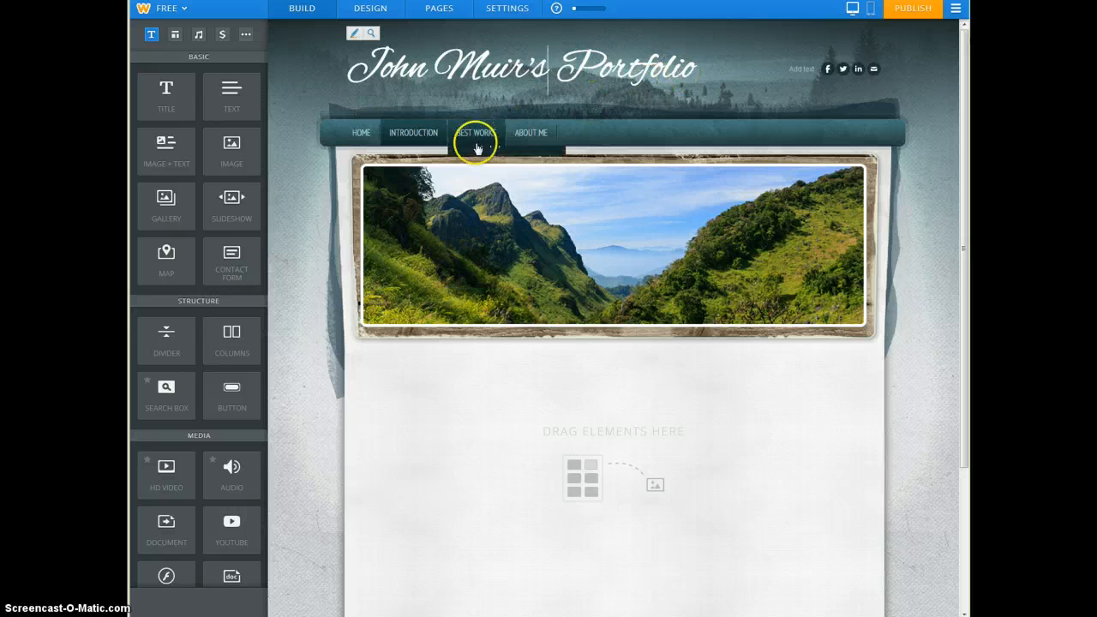
- Switch to the Home page and check the editing option for its header image
left_click(359, 134)
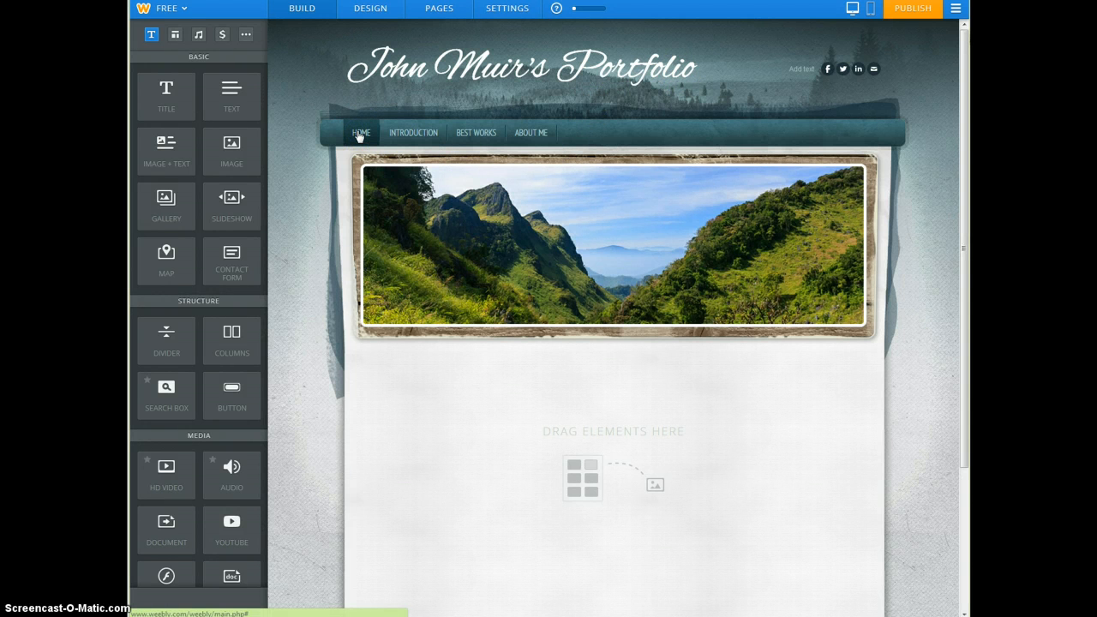
left_click(359, 139)
mouse_move(478, 76)
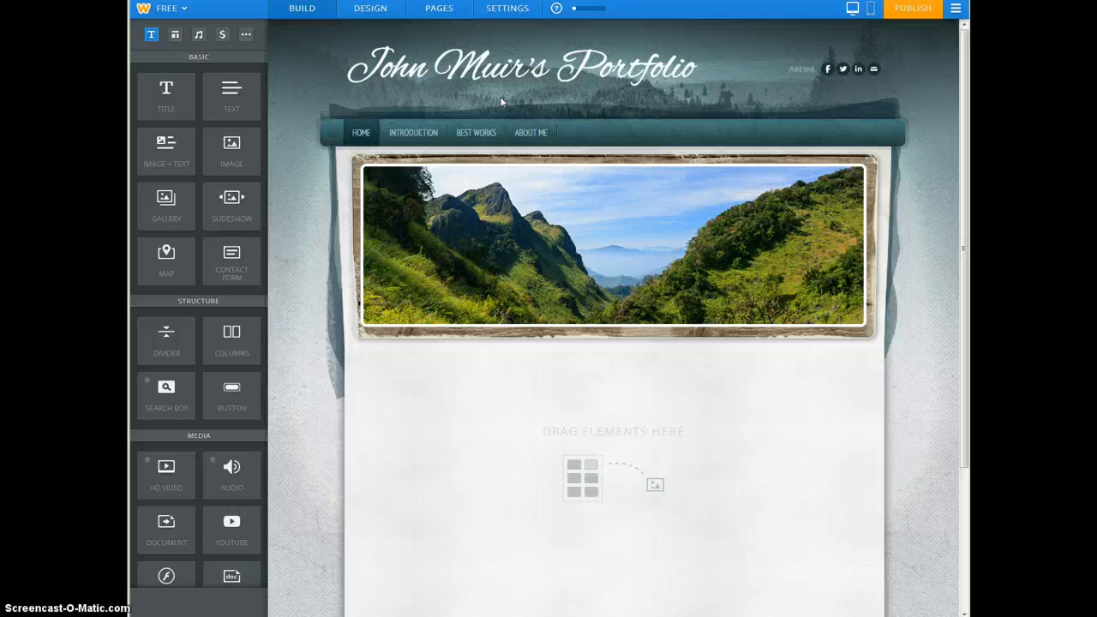
mouse_move(712, 275)
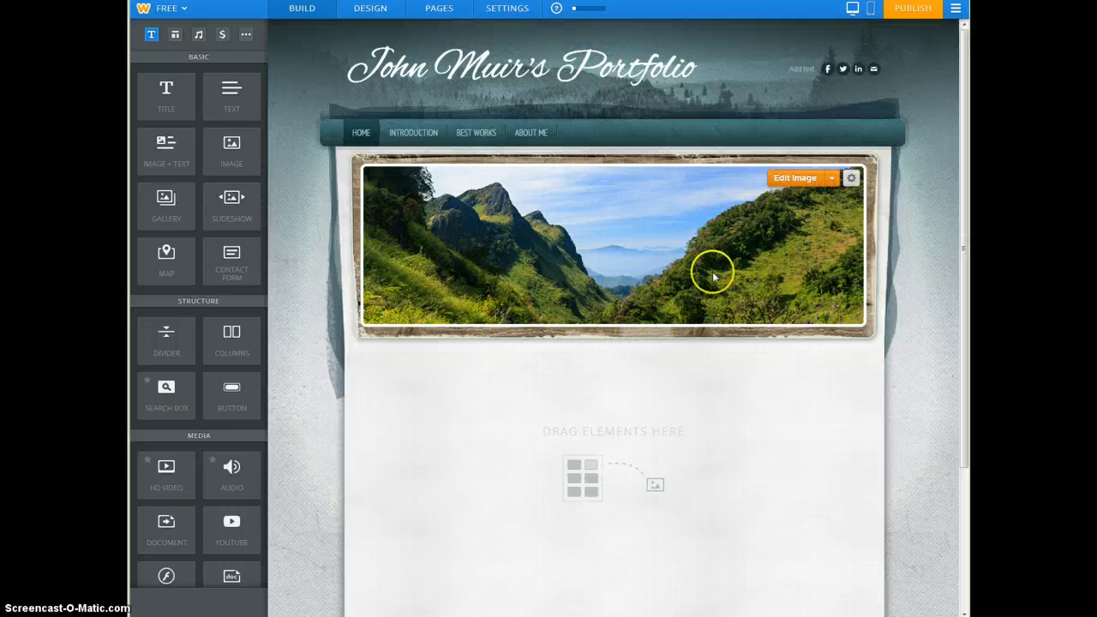
left_click(795, 188)
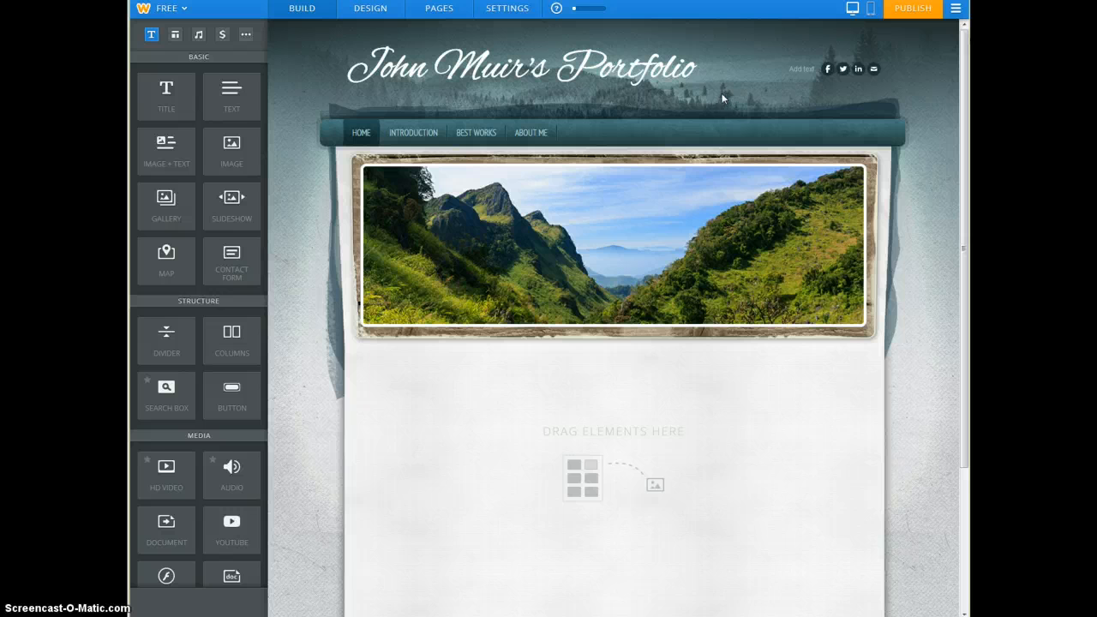
mouse_move(797, 180)
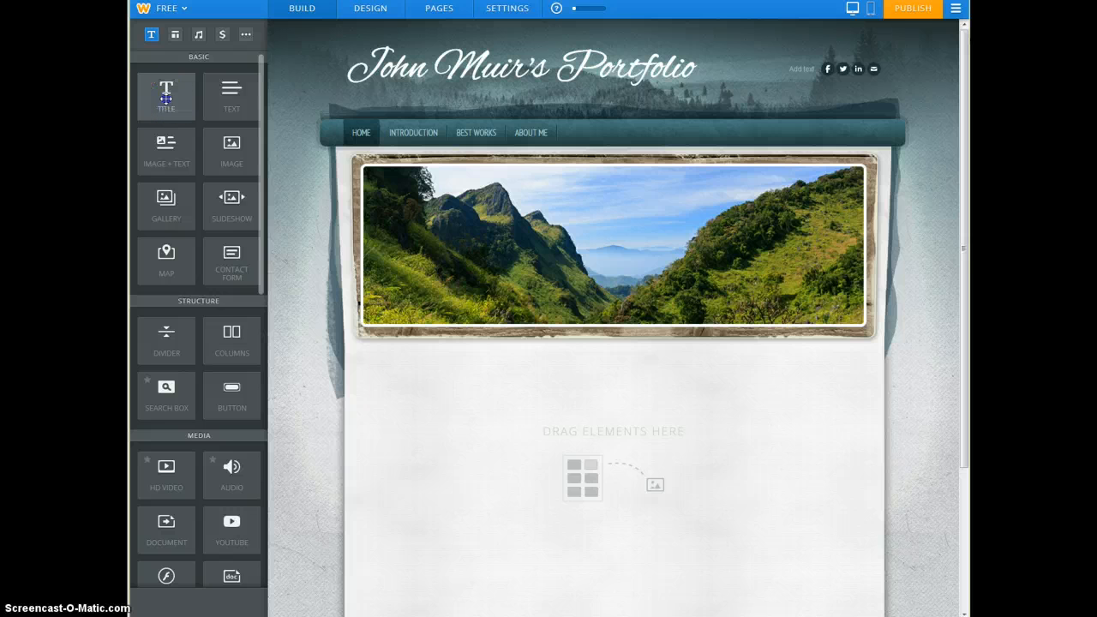
- Add a Title element below the Home page's header image with the text "Welcome to John Muir's Portfolio"
left_click_drag(165, 99, 415, 398)
left_click(571, 436)
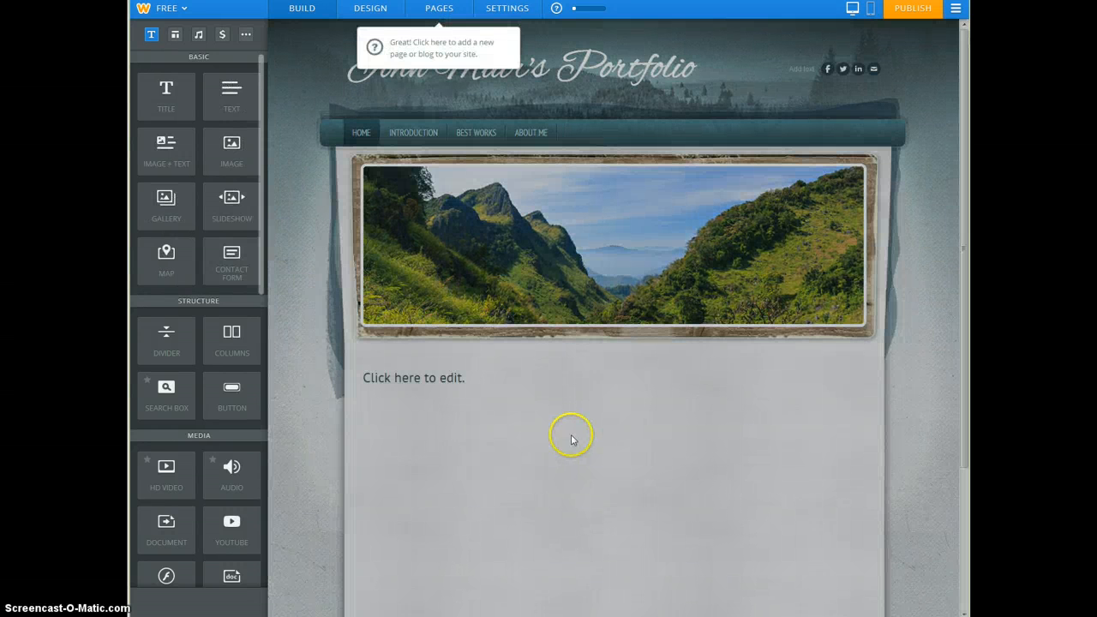
left_click(448, 378)
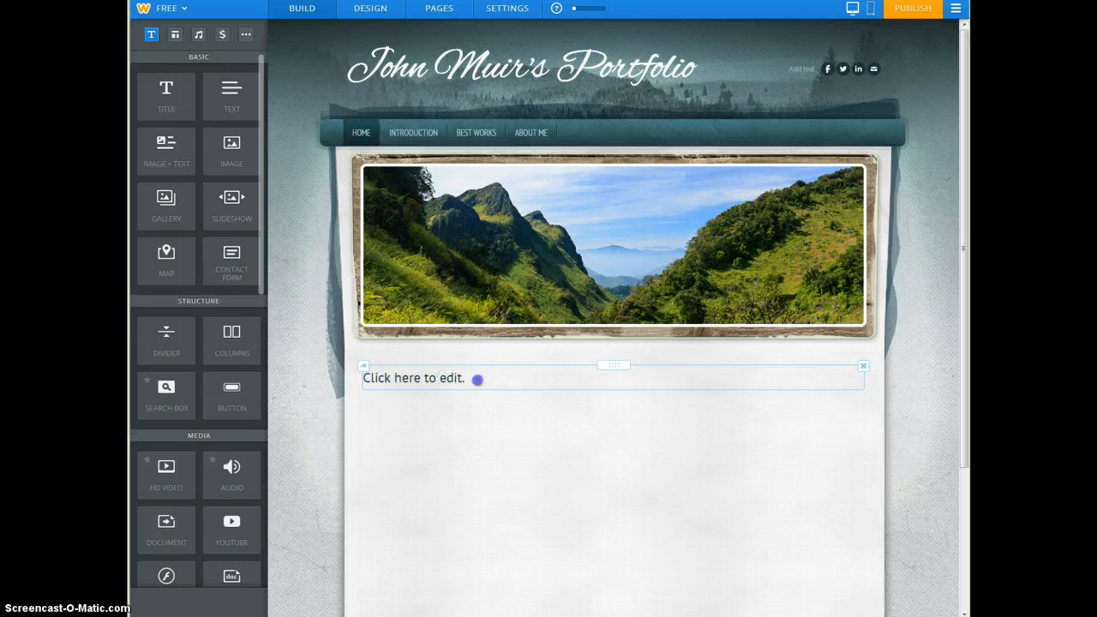
left_click(478, 380)
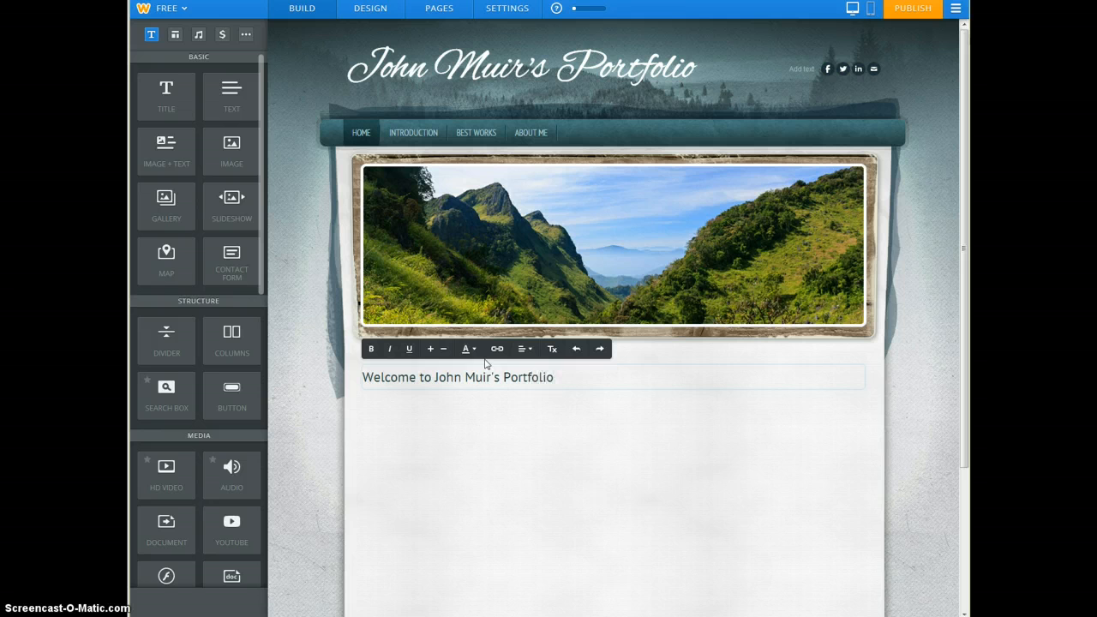
left_click(532, 413)
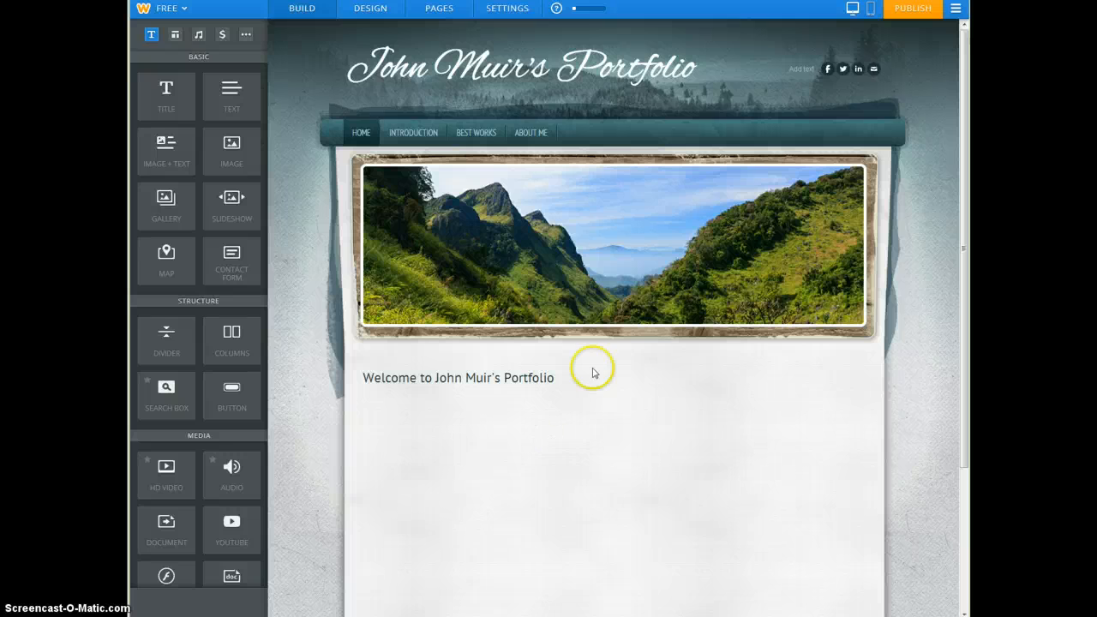
- Start publishing the site using the Weebly subdomain testportfolio888.weebly.com
mouse_move(600, 91)
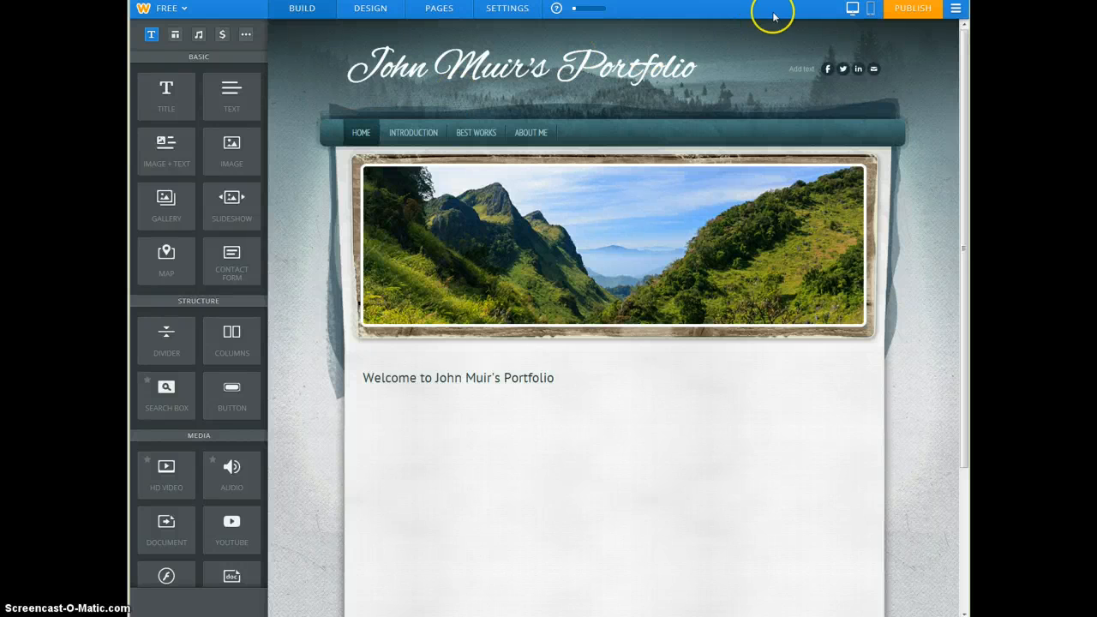
left_click(913, 9)
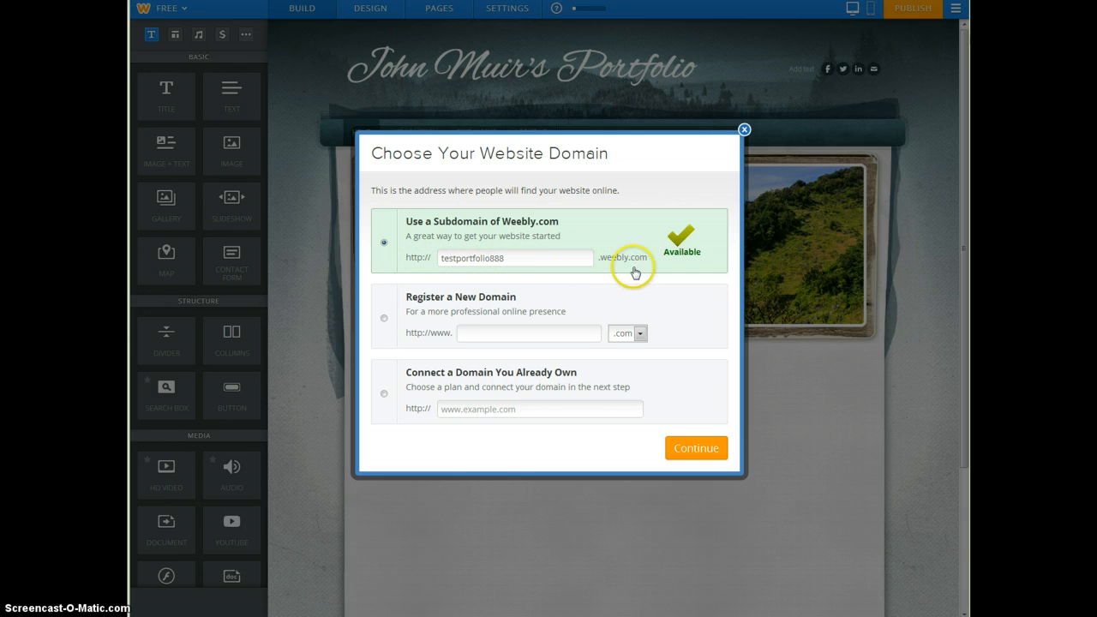
left_click(691, 456)
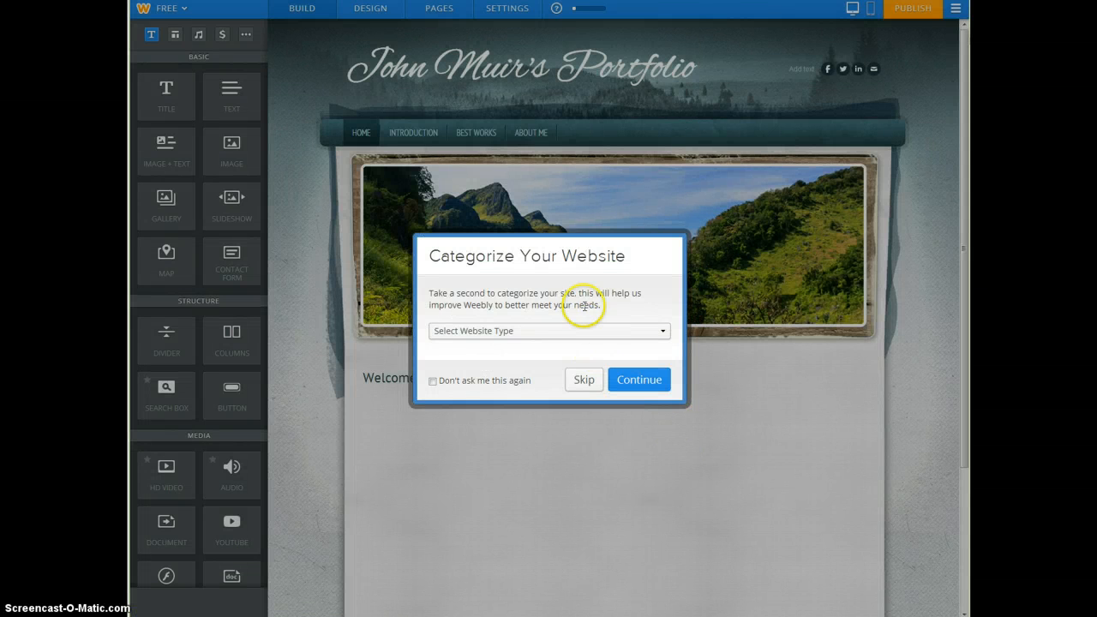
- Categorize the website as type Education with the category Class Project and continue publishing
left_click(558, 333)
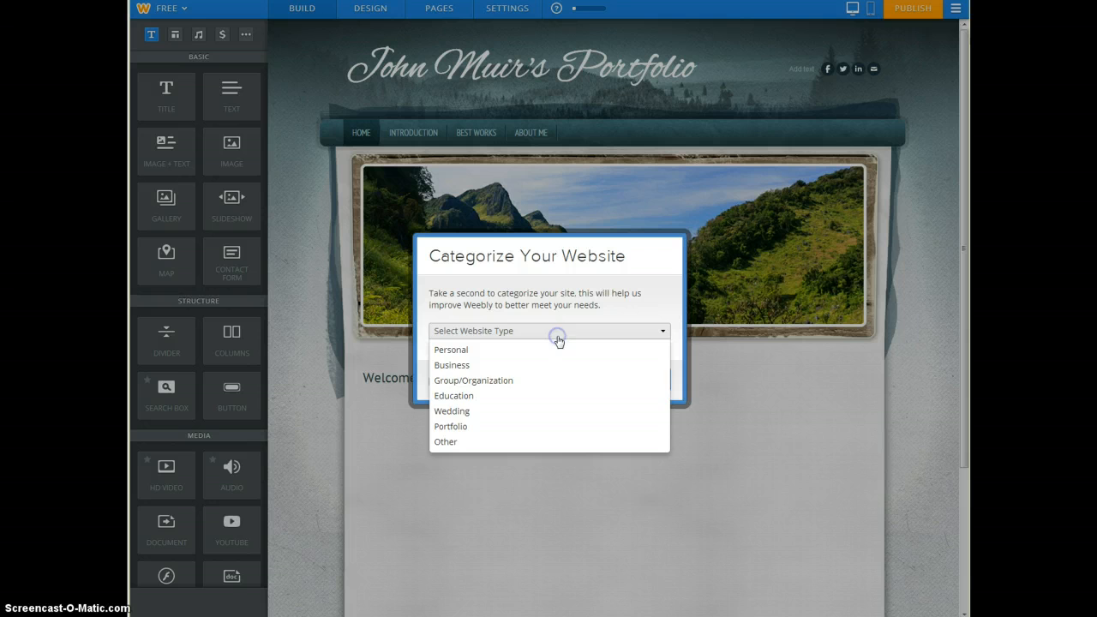
left_click(492, 396)
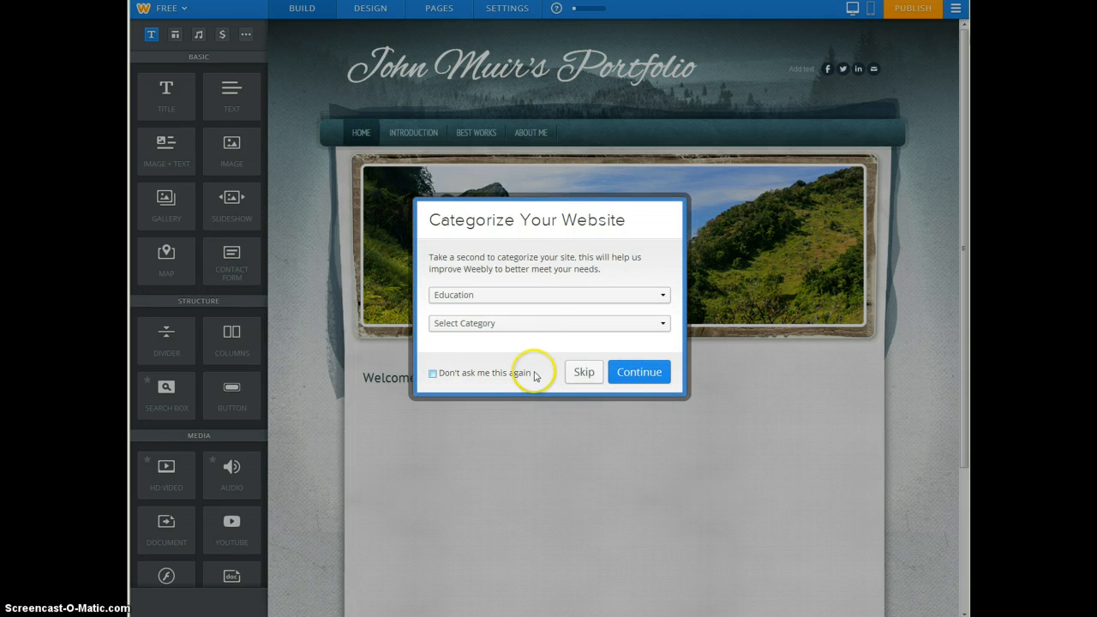
left_click(544, 330)
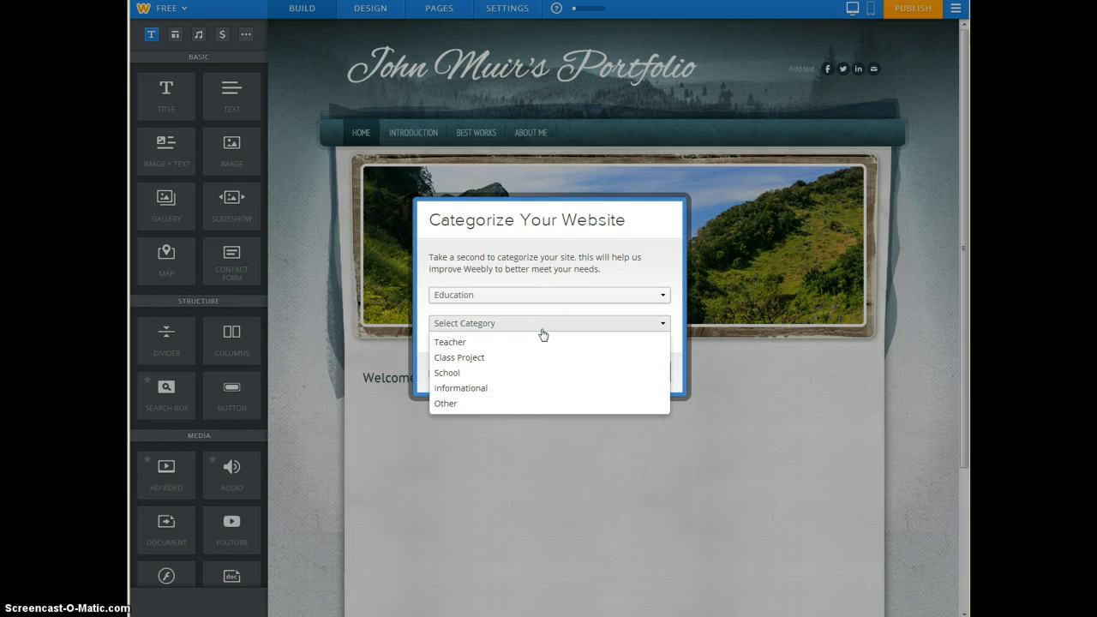
left_click(503, 359)
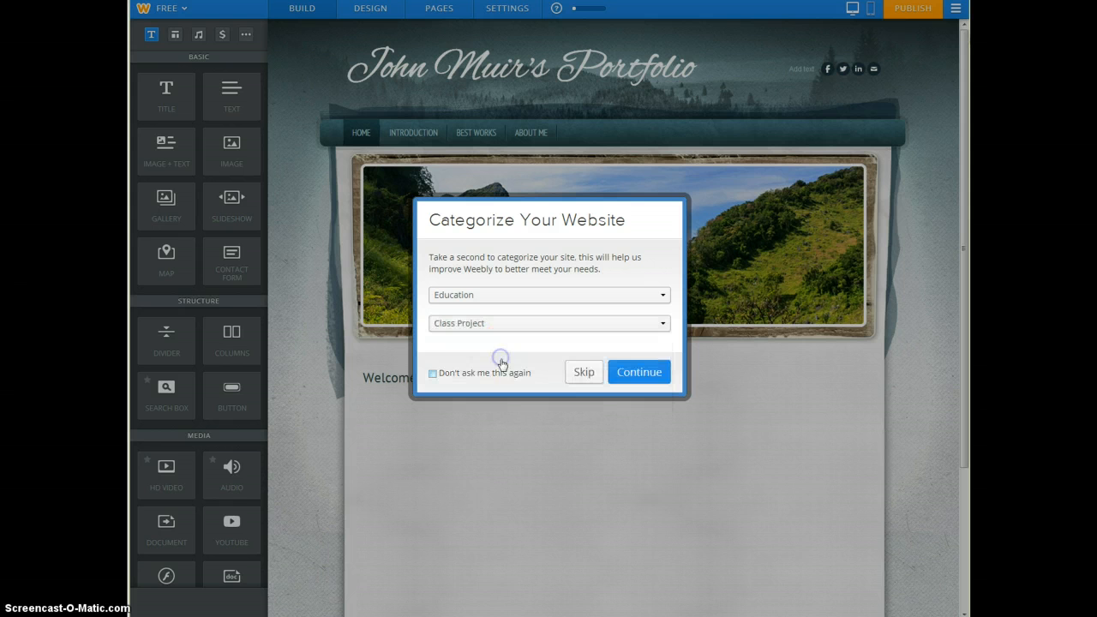
left_click(639, 372)
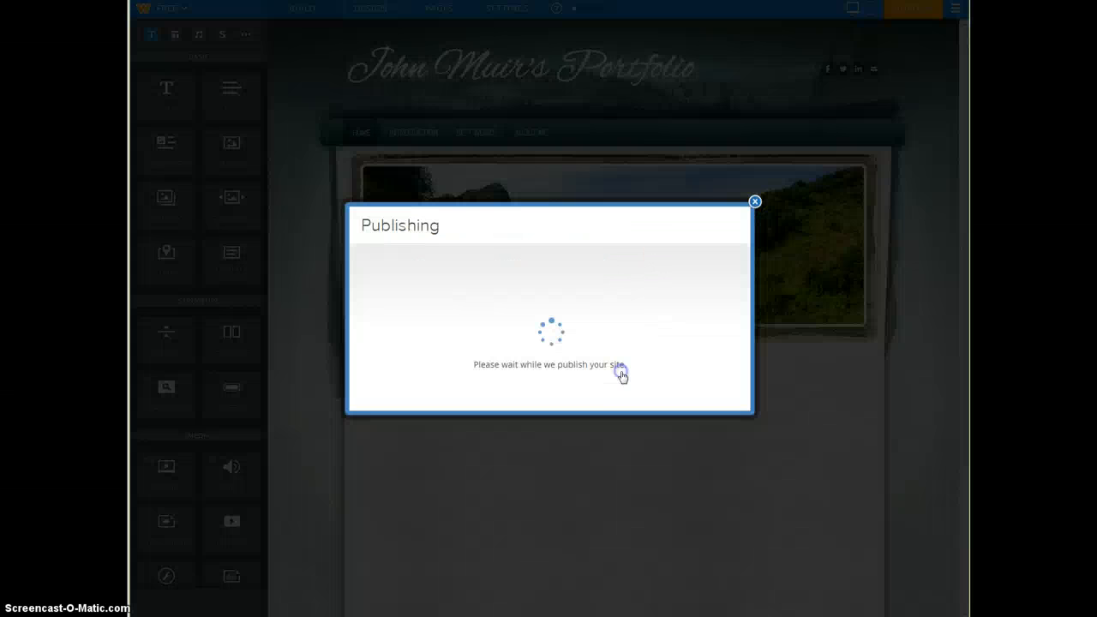
- Request a new human-verification challenge, enter its verification words and publish the site
left_click(559, 364)
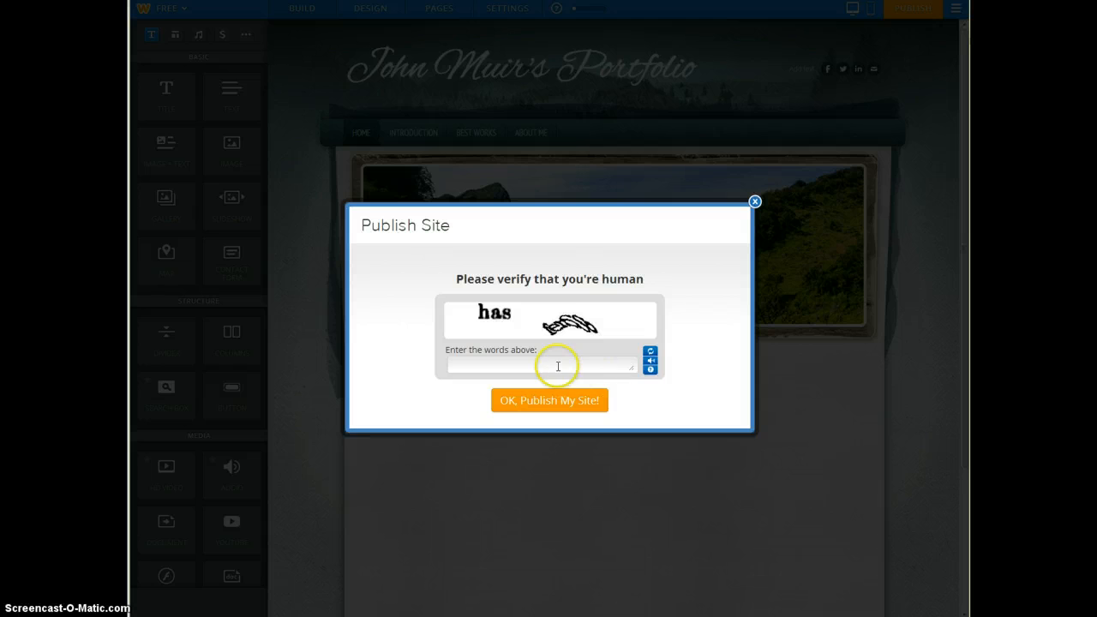
left_click(578, 368)
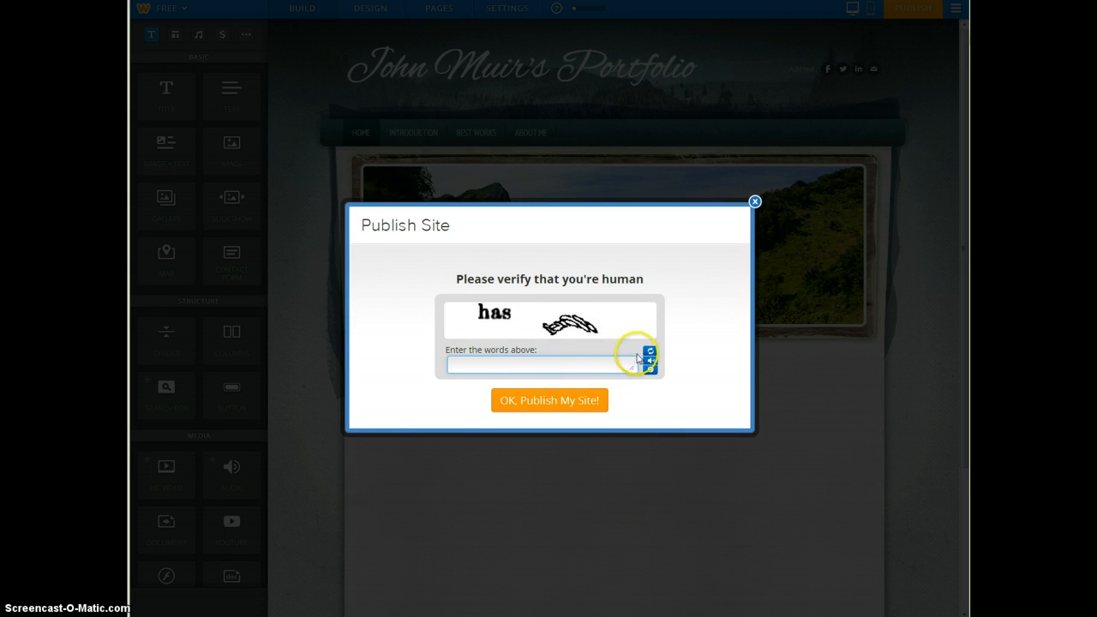
left_click(649, 351)
left_click(603, 366)
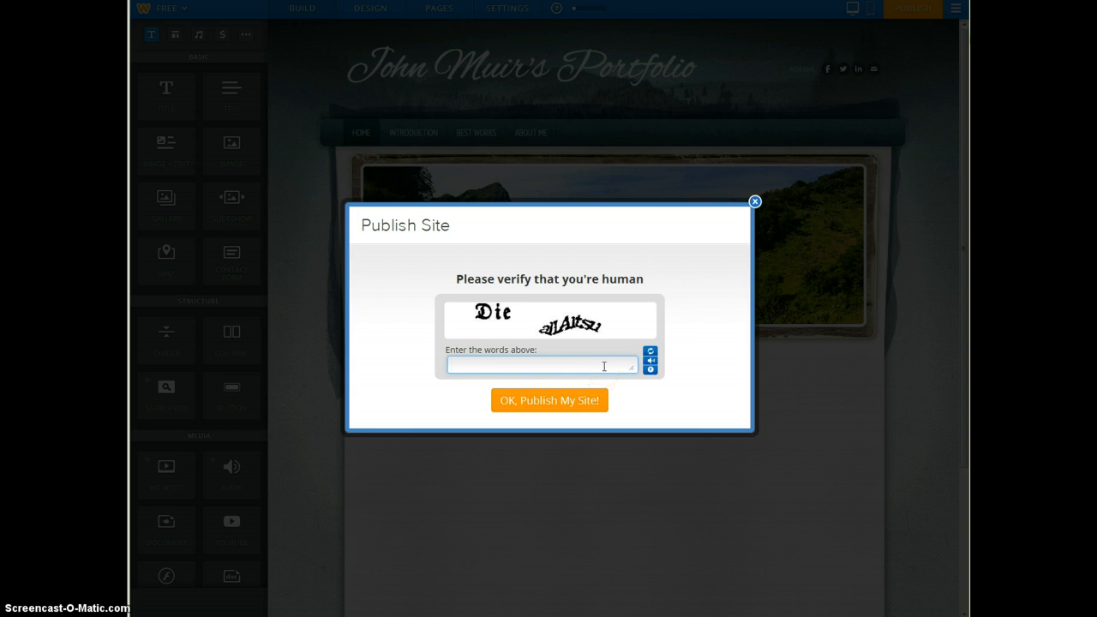
type("Die alLaltsu")
left_click(553, 403)
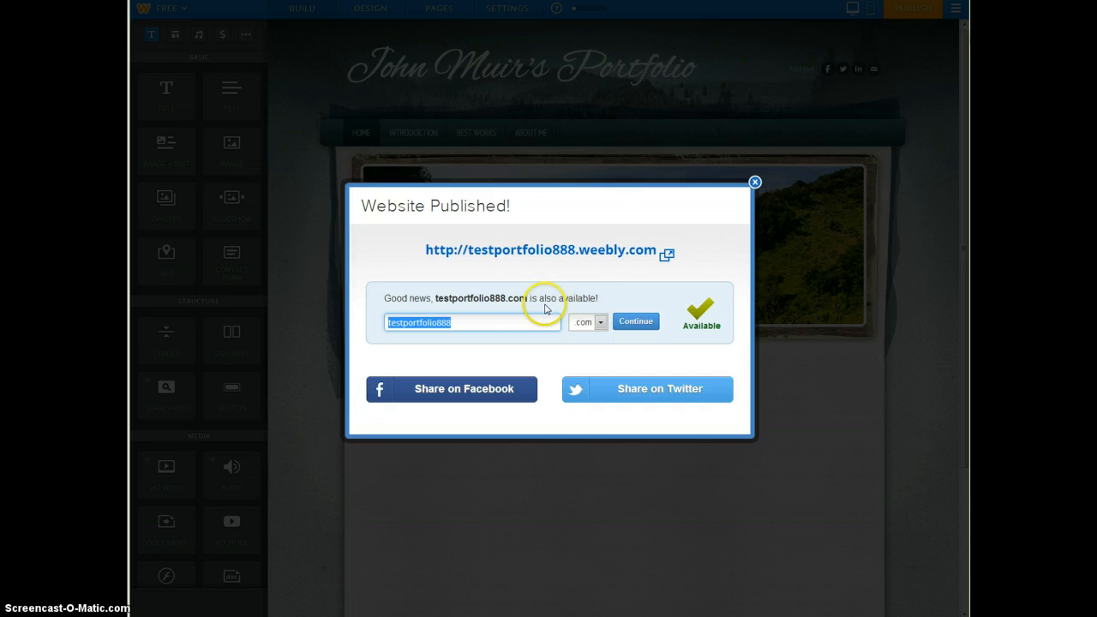
- Open the published site and check its Introduction, Best Works, Photography and Home pages through the navigation menu
left_click(623, 257)
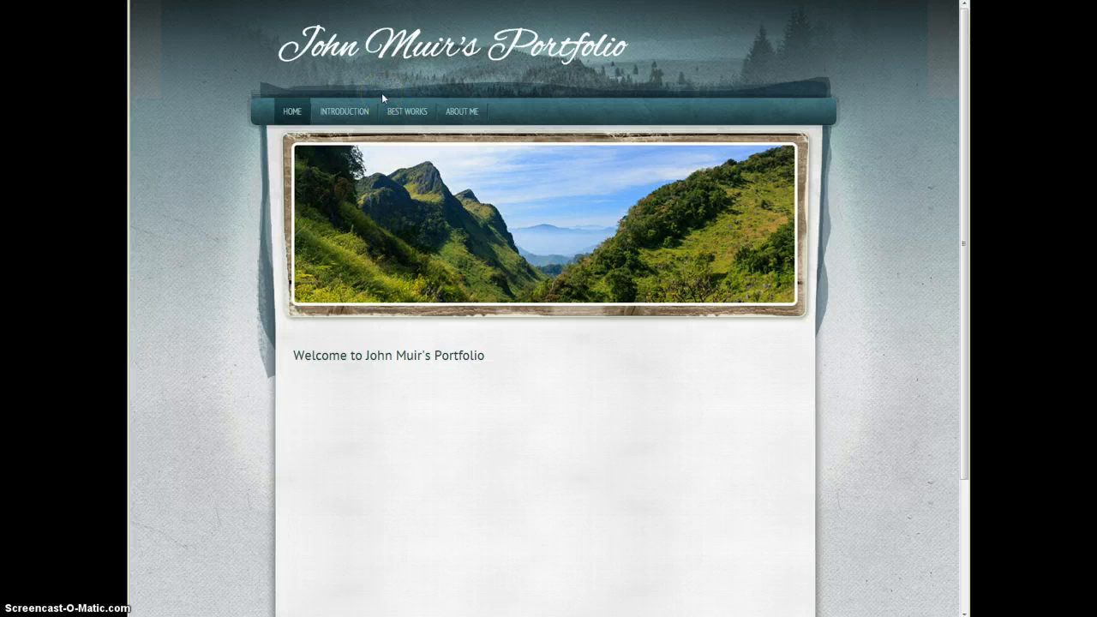
left_click(335, 110)
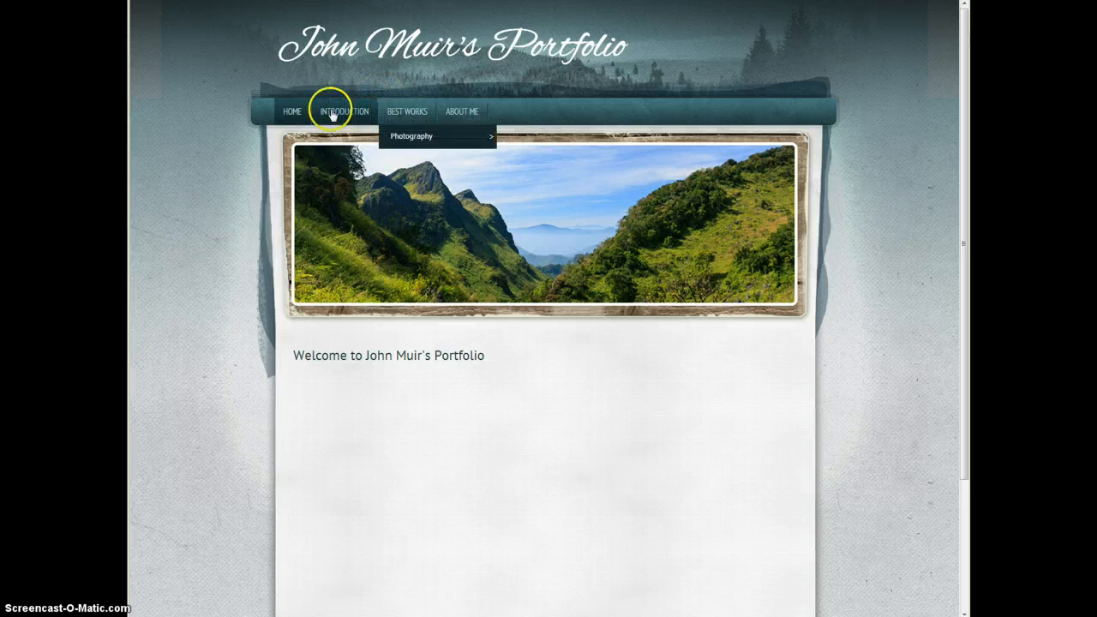
left_click(399, 113)
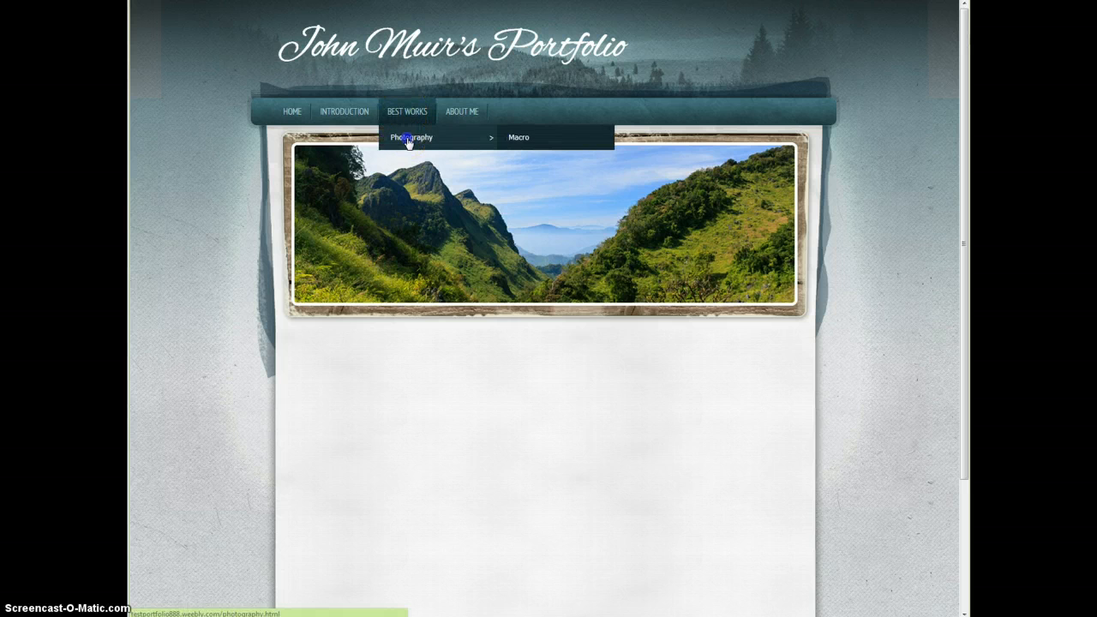
left_click(289, 109)
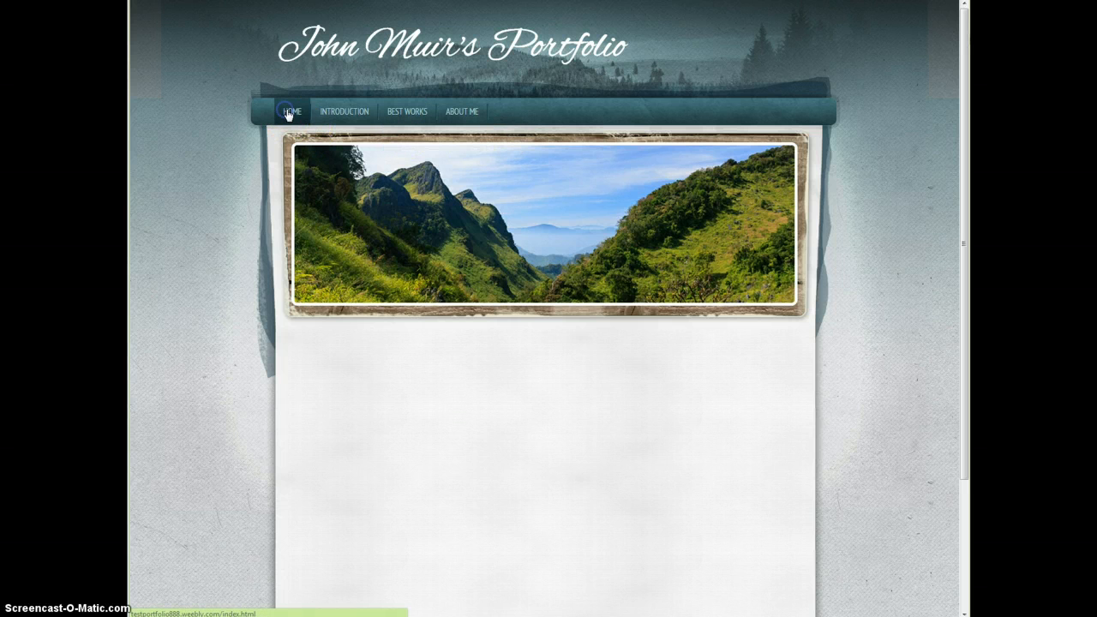